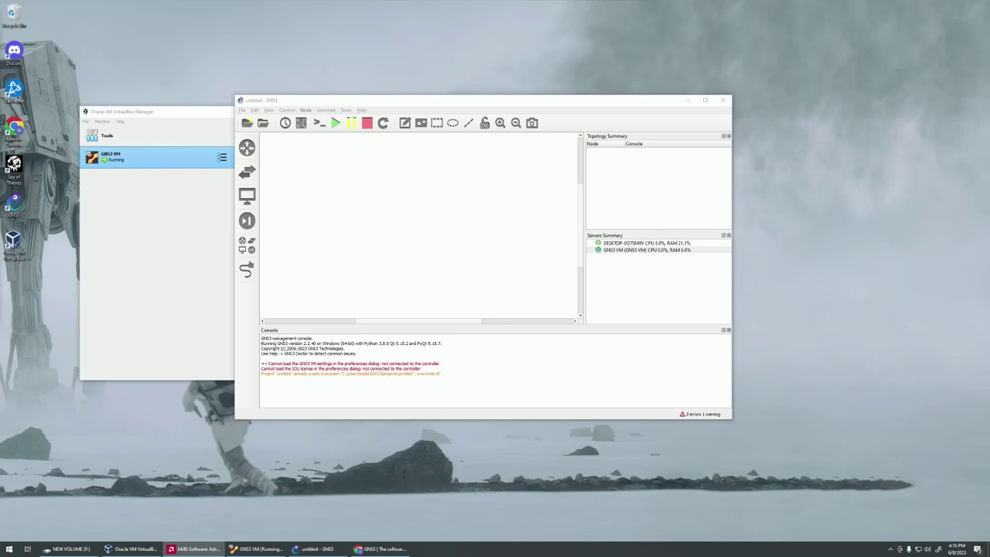
Search the GNS3 Marketplace appliances for 'aruba'.
{"action": "left_click", "coordinate": [381, 548]}
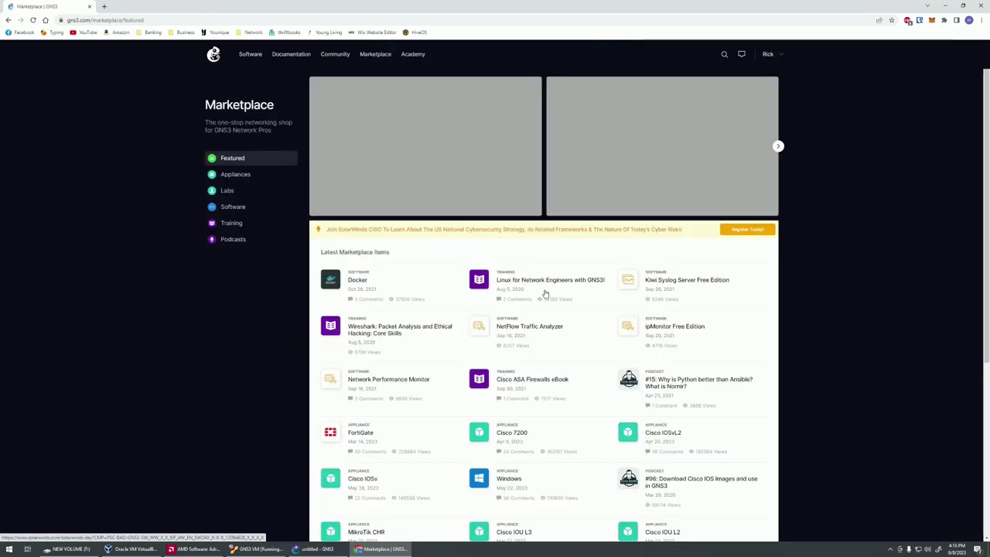
{"action": "left_click", "coordinate": [247, 178]}
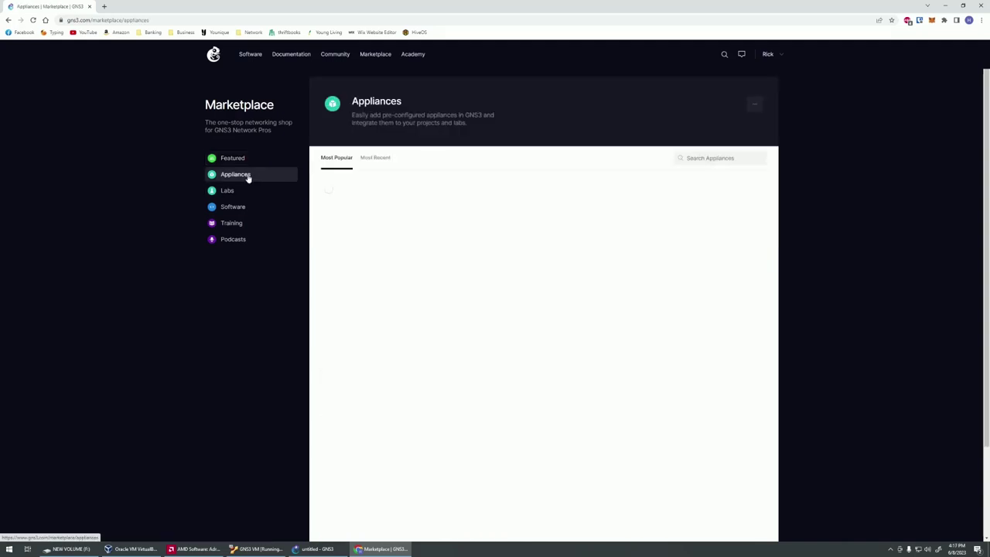
{"action": "left_click", "coordinate": [724, 158]}
{"action": "type", "text": "aruba"}
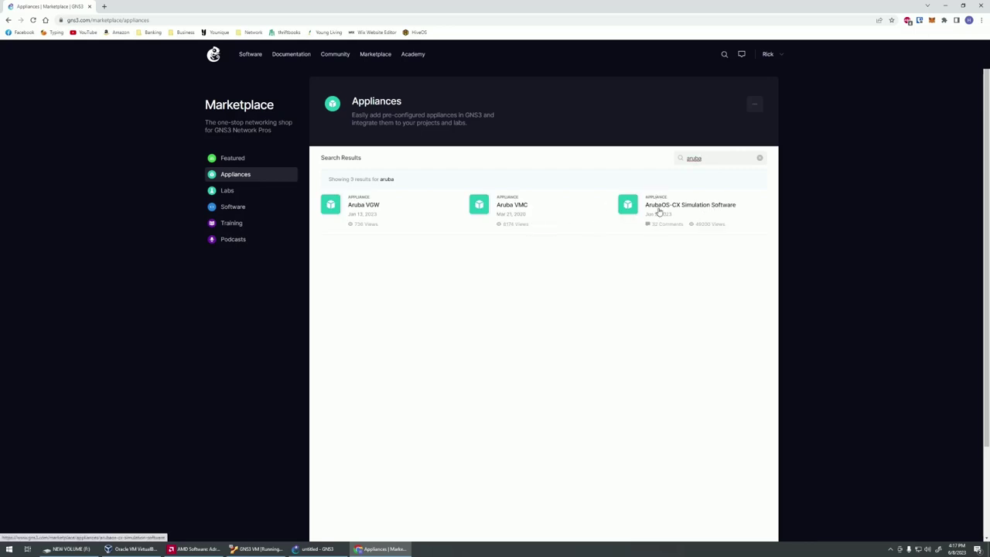
Download aruba-arubaoscx.gns3a and review its supported versions, including the 10.12.0006 image name.
{"action": "left_click", "coordinate": [659, 211]}
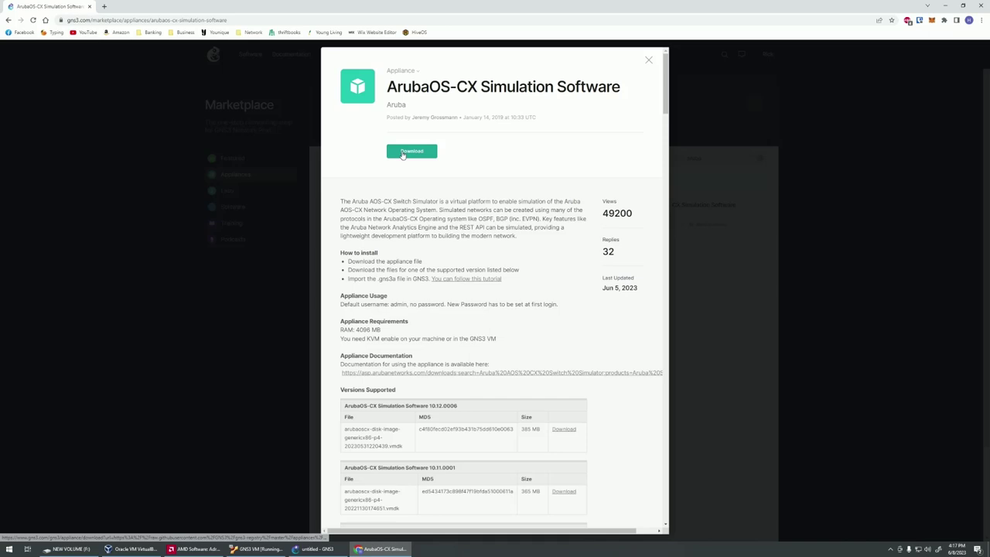
{"action": "left_click", "coordinate": [403, 153]}
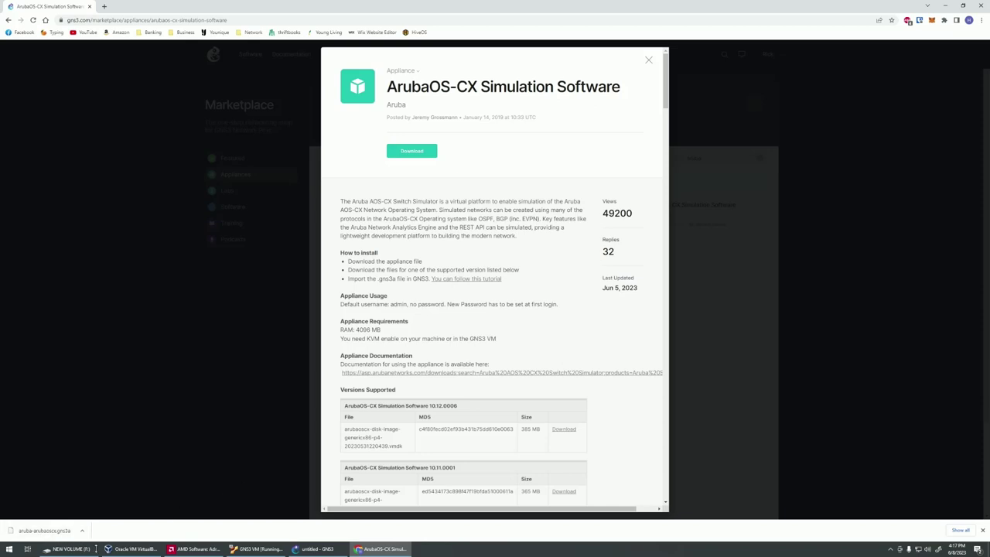
{"action": "scroll", "coordinate": [418, 396], "scroll_direction": "down", "scroll_amount": 2}
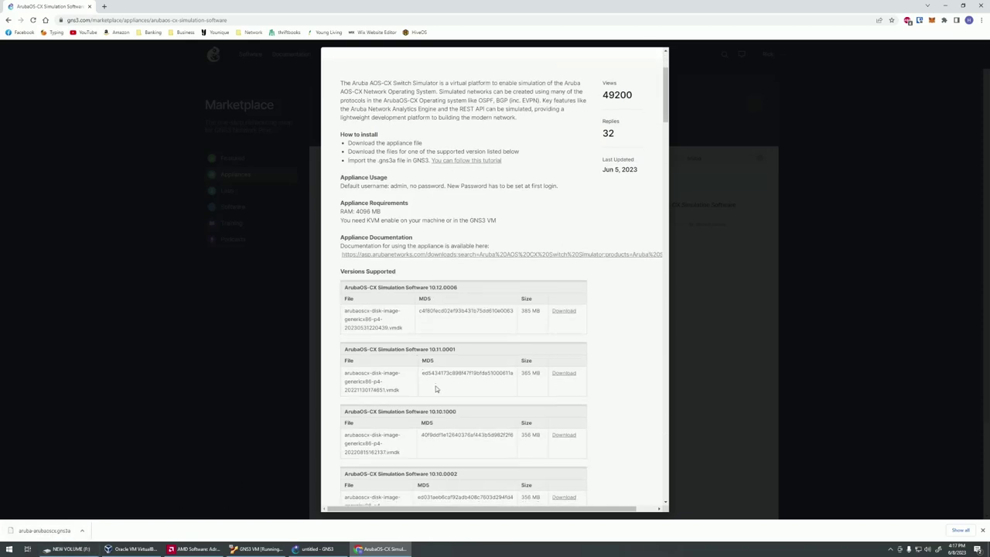
{"action": "scroll", "coordinate": [436, 389], "scroll_direction": "down", "scroll_amount": 2}
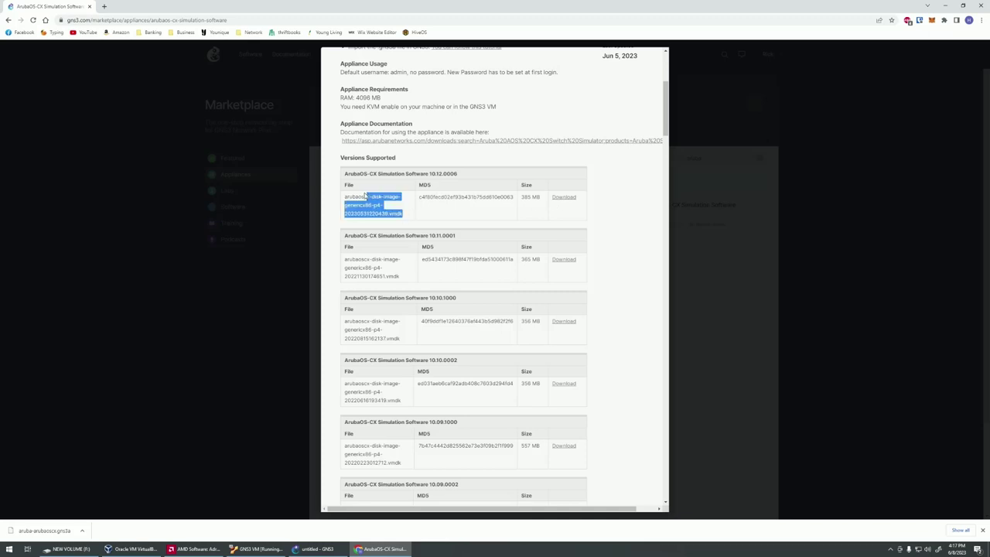
{"action": "left_click_drag", "start_coordinate": [404, 215], "coordinate": [345, 196]}
{"action": "left_click", "coordinate": [471, 286]}
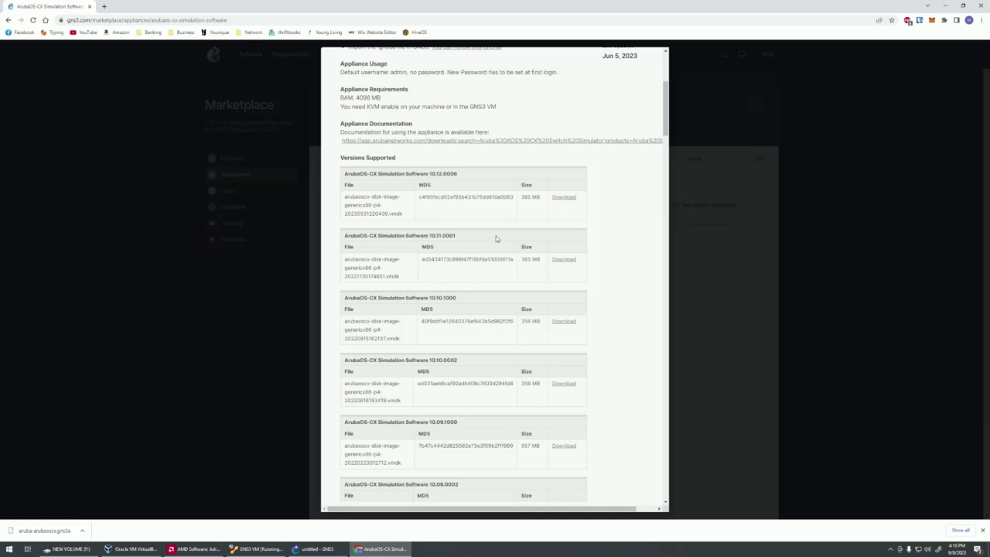
Filter the Aruba Switches software files on the support portal and search for '10.07. ova'.
{"action": "left_click", "coordinate": [564, 198]}
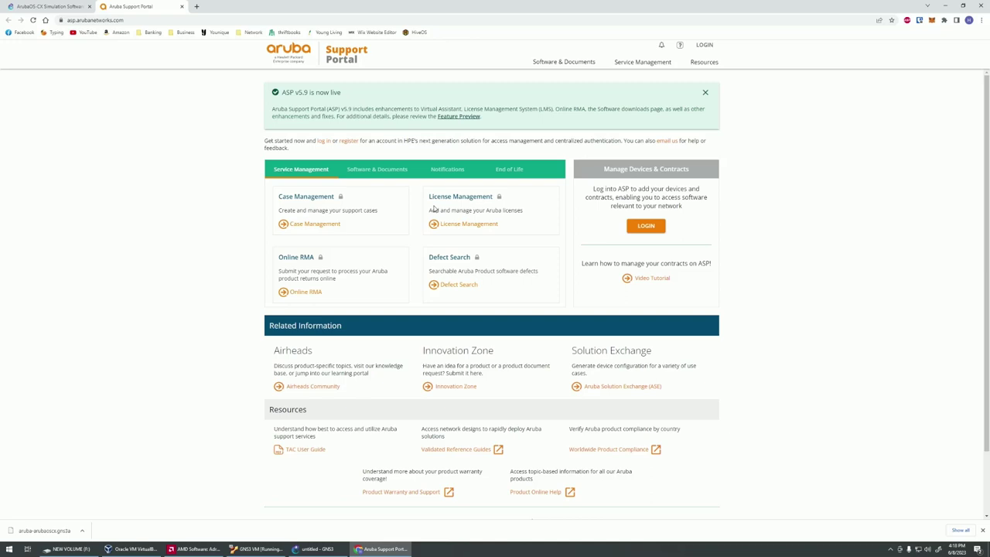
{"action": "left_click", "coordinate": [365, 169]}
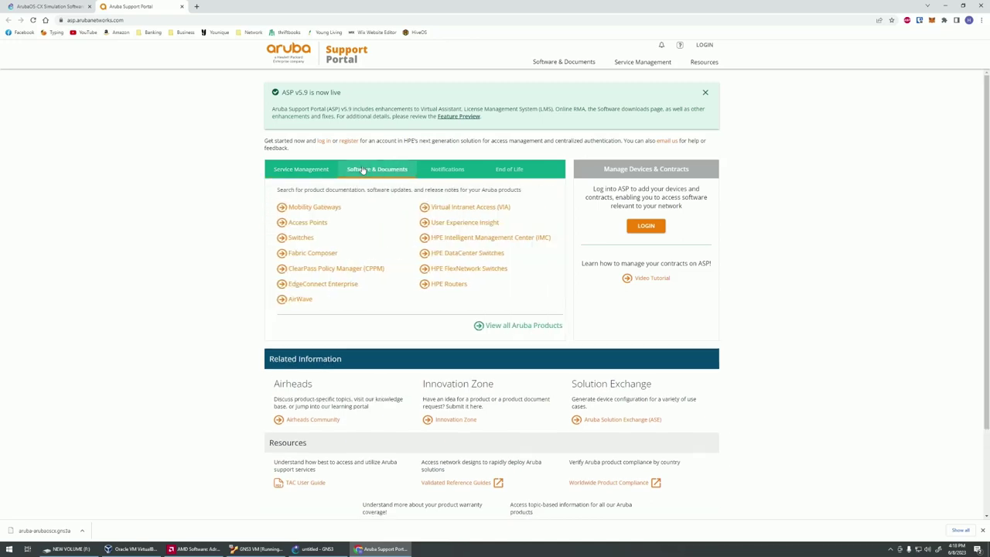
{"action": "left_click", "coordinate": [293, 238]}
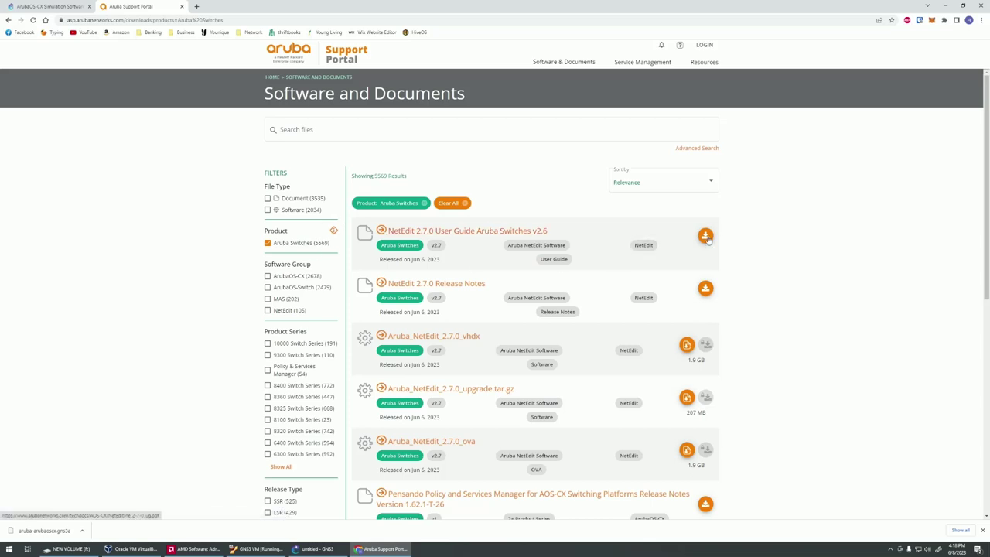
{"action": "left_click", "coordinate": [267, 209]}
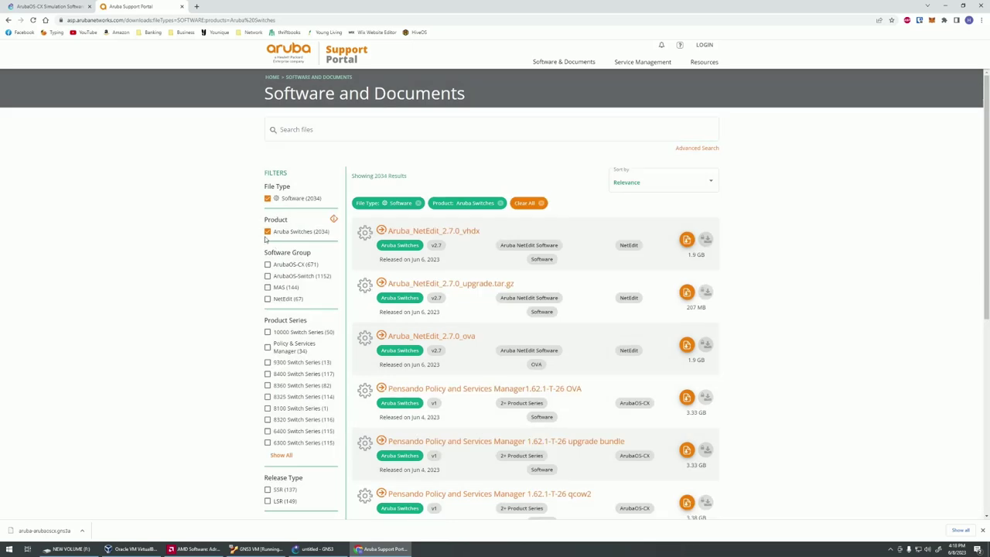
{"action": "left_click", "coordinate": [289, 131]}
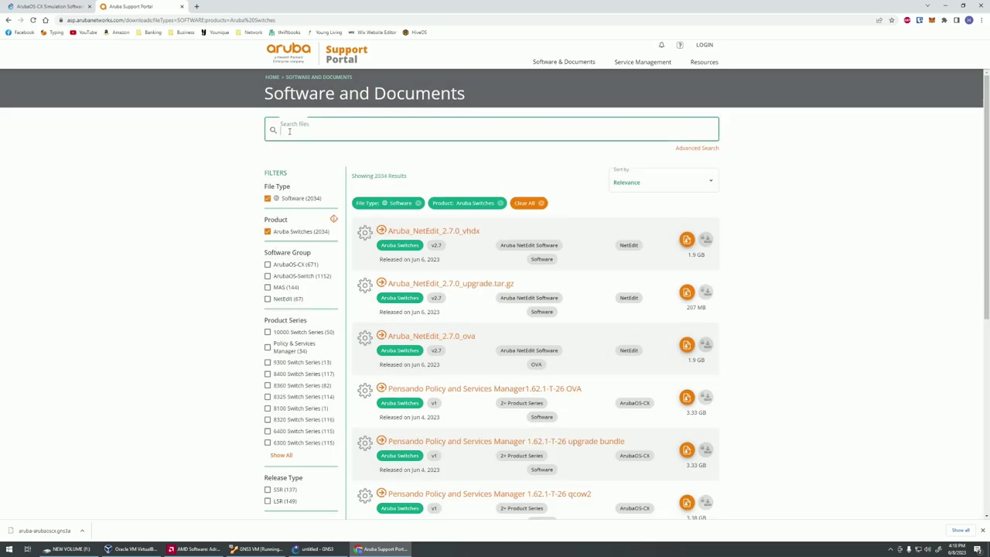
{"action": "type", "text": "10.07."}
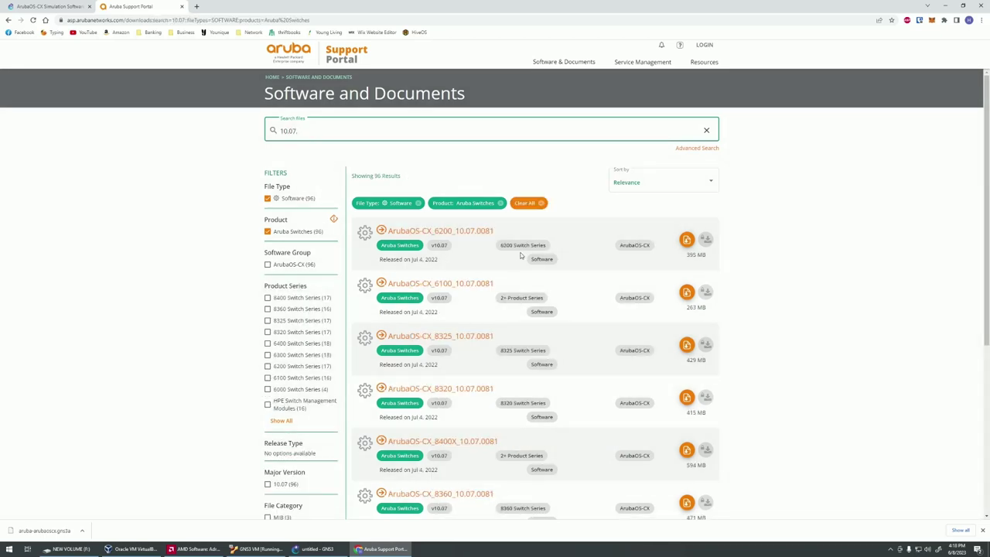
{"action": "type", "text": " ova"}
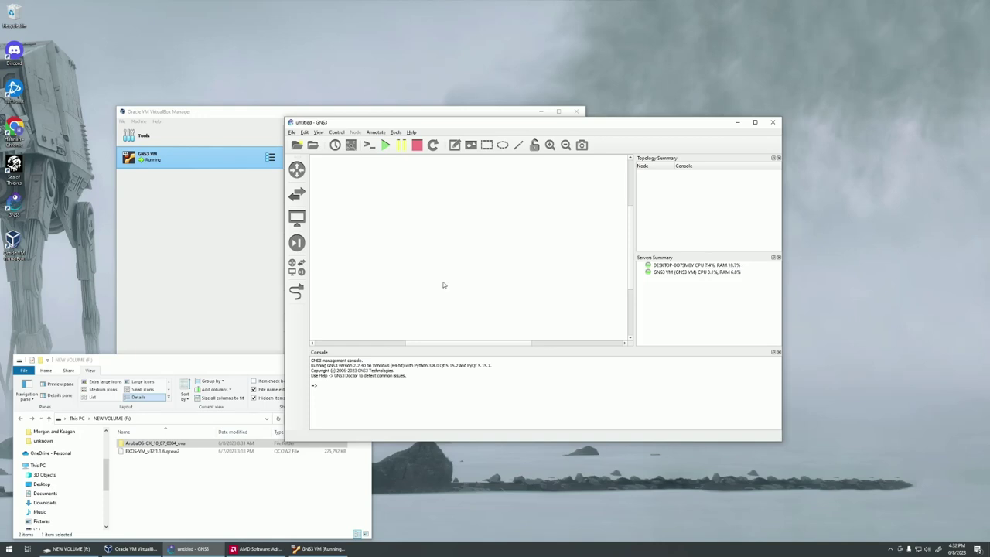
Extract ArubaOS-CX_10_07_0004.ova with 7-Zip and select the resulting .vmdk disk image.
{"action": "left_click", "coordinate": [186, 445]}
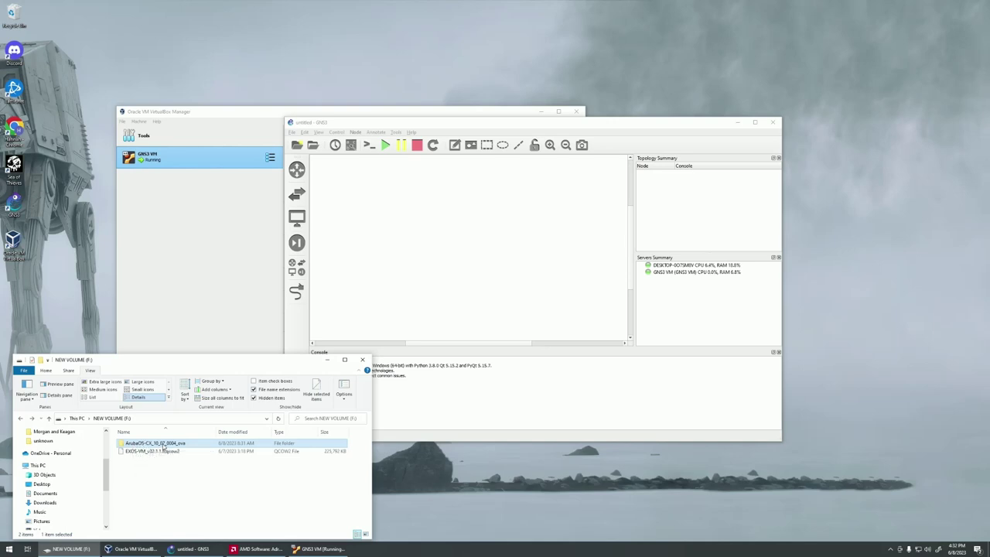
{"action": "double_click", "coordinate": [158, 447]}
{"action": "left_click", "coordinate": [172, 446]}
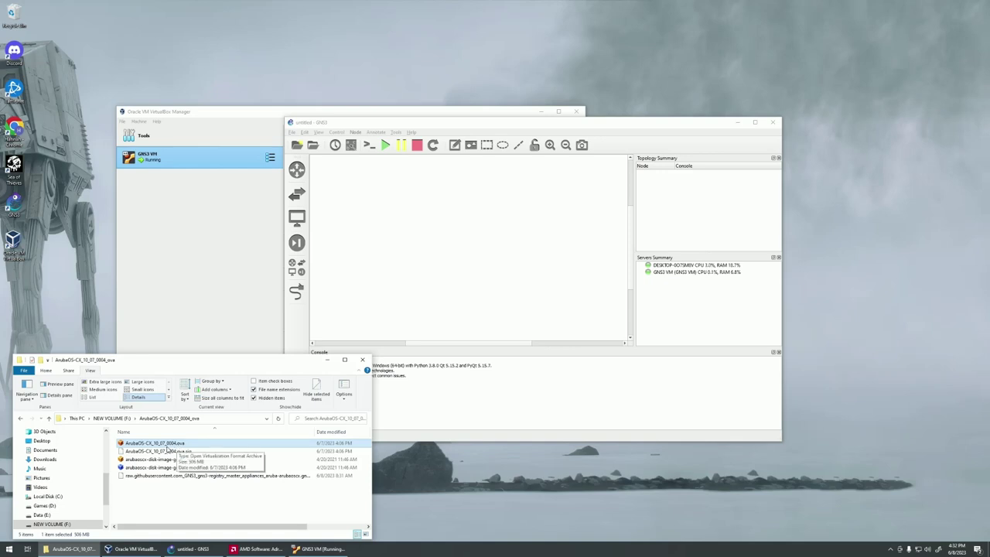
{"action": "right_click", "coordinate": [168, 447]}
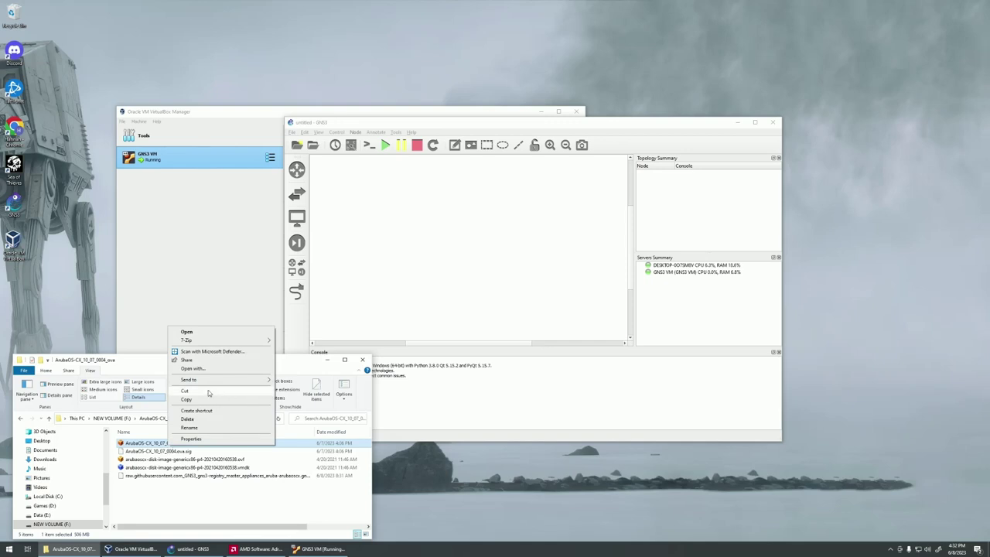
{"action": "mouse_move", "coordinate": [207, 341]}
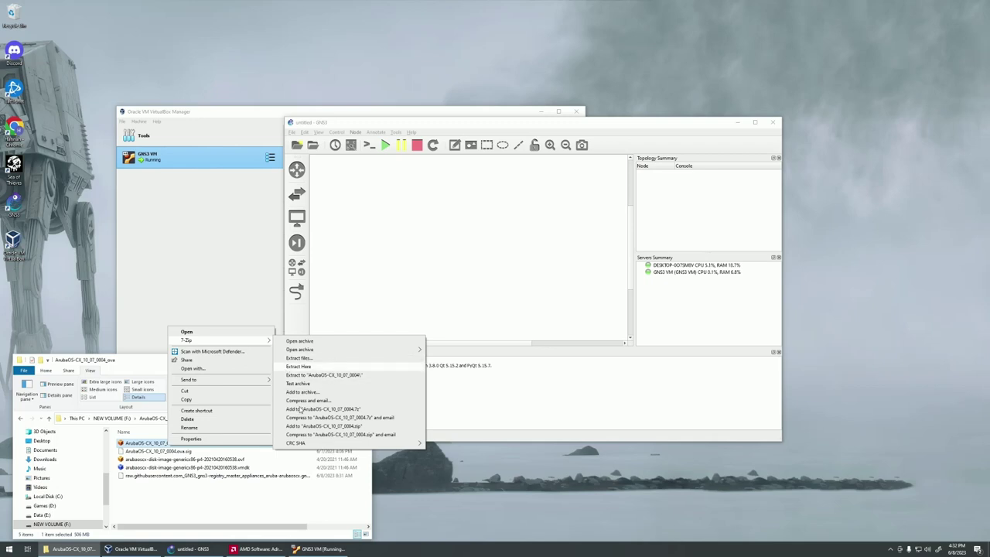
{"action": "left_click", "coordinate": [237, 490]}
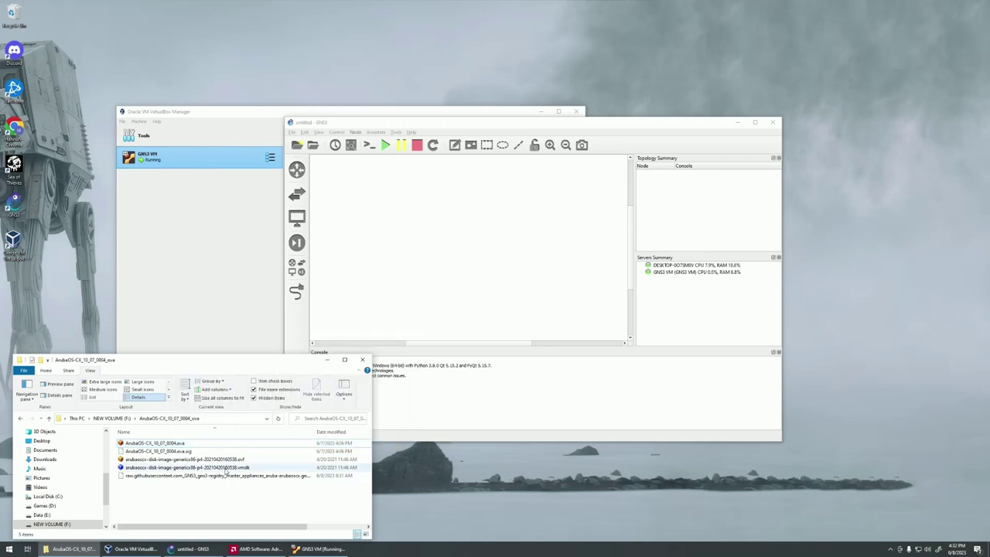
{"action": "left_click", "coordinate": [226, 468]}
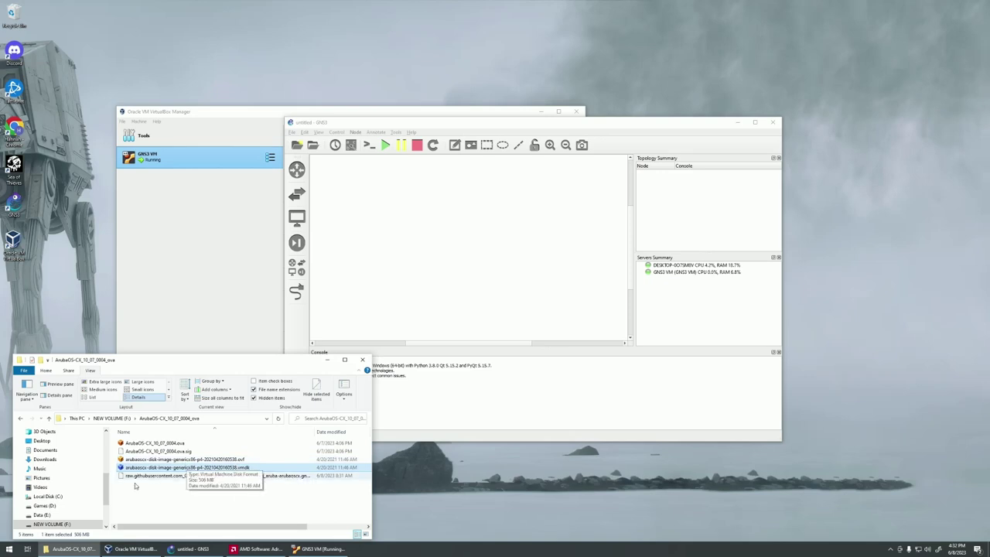
{"action": "scroll", "coordinate": [71, 467], "scroll_direction": "up", "scroll_amount": 5}
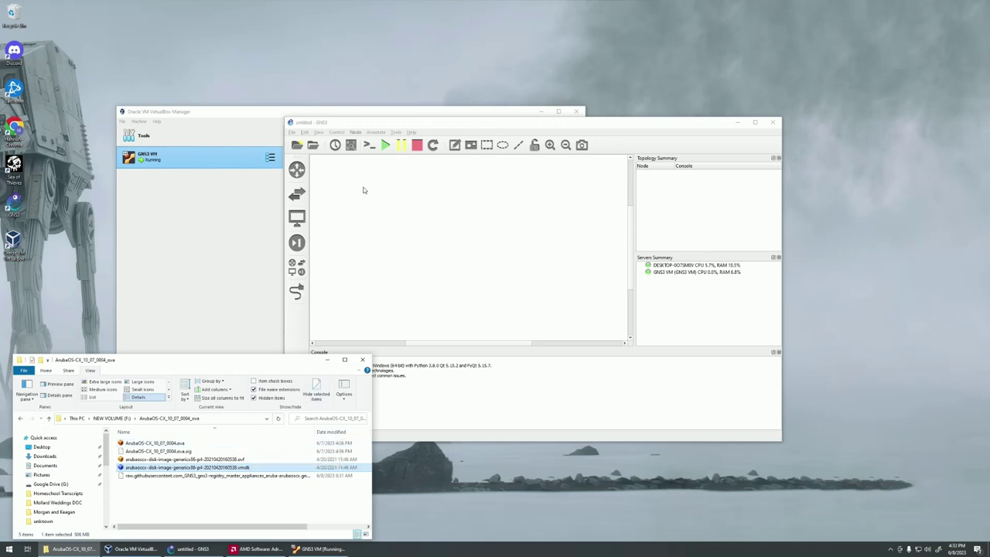
Import the aruba-arubaoscx.gns3a appliance for the GNS3 VM with the default qemu binary.
{"action": "left_click", "coordinate": [367, 214]}
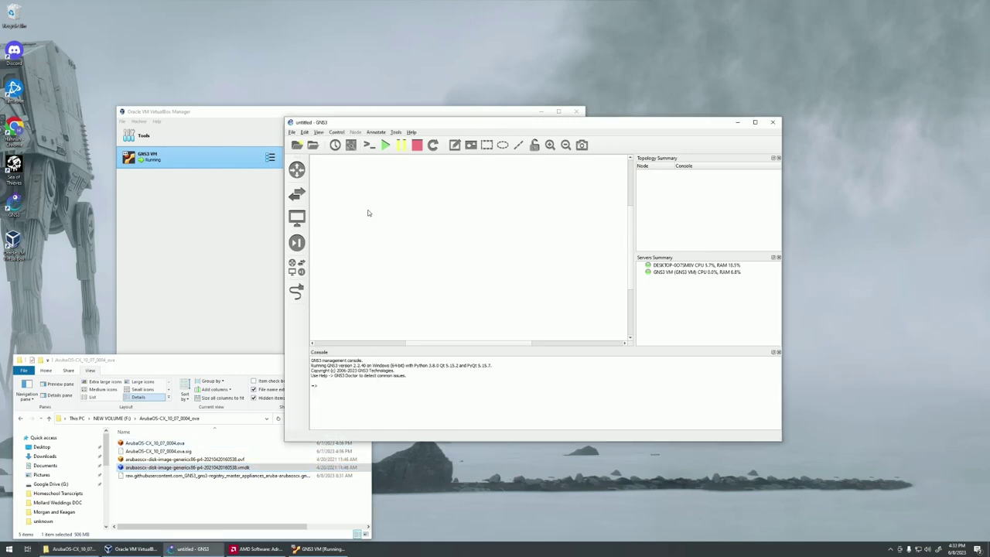
{"action": "left_click", "coordinate": [304, 132]}
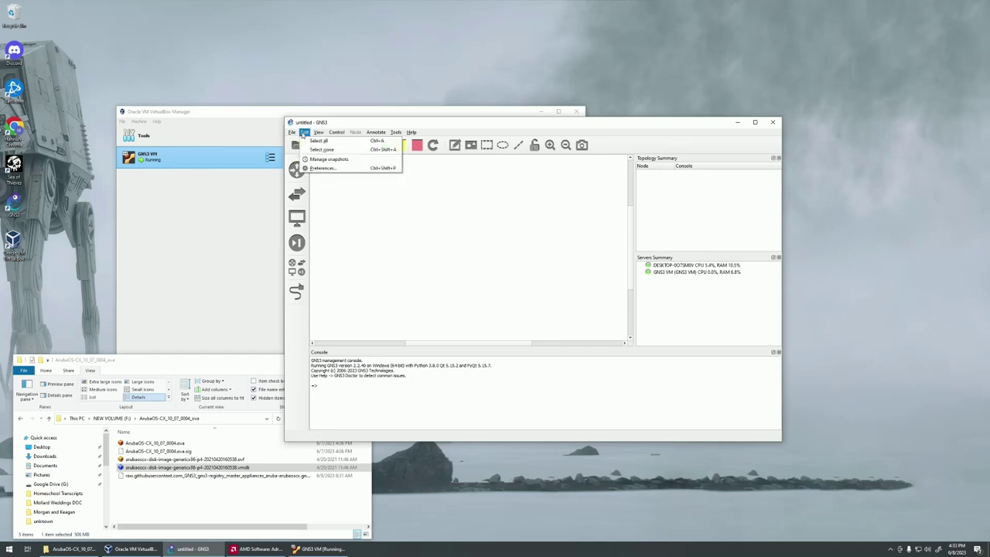
{"action": "left_click", "coordinate": [314, 124]}
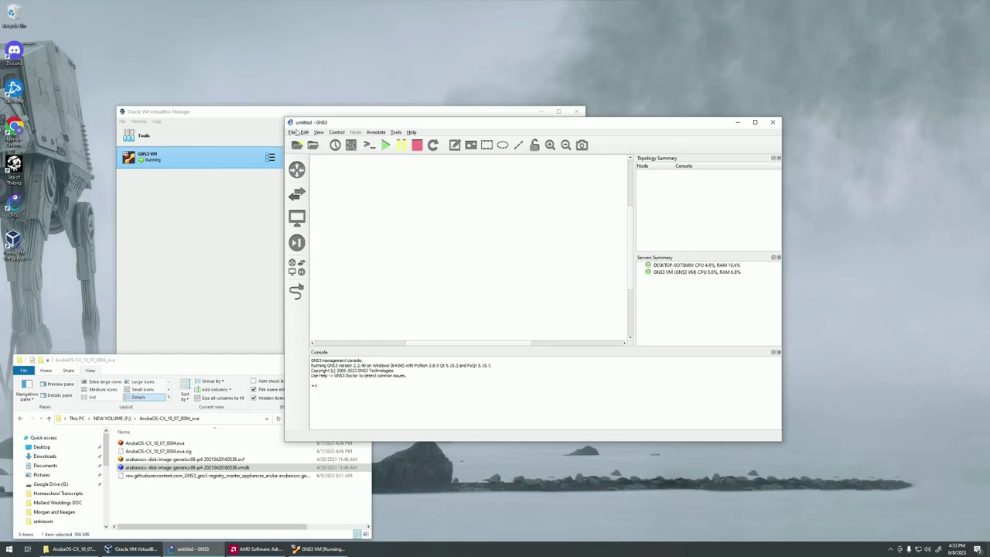
{"action": "left_click", "coordinate": [293, 132]}
{"action": "left_click", "coordinate": [315, 204]}
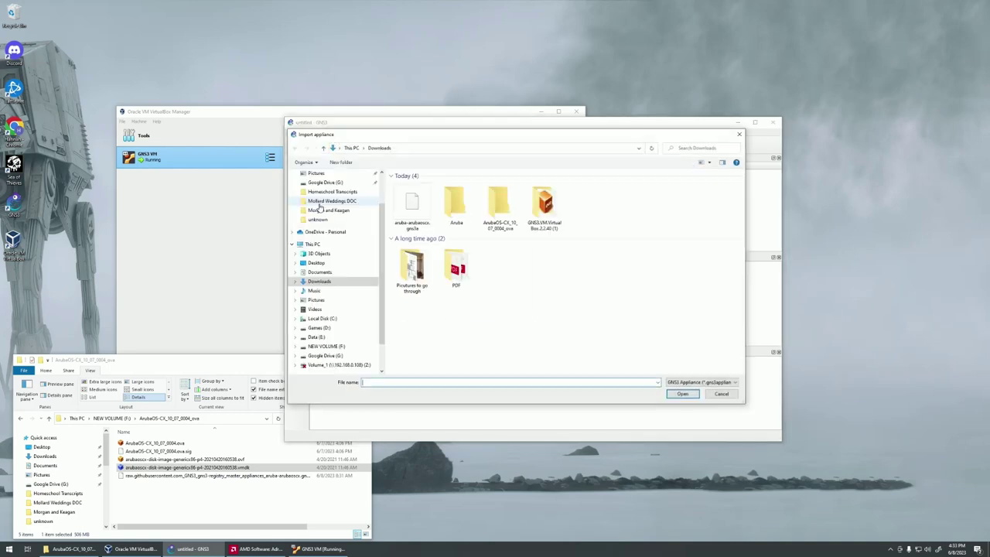
{"action": "left_click", "coordinate": [408, 213]}
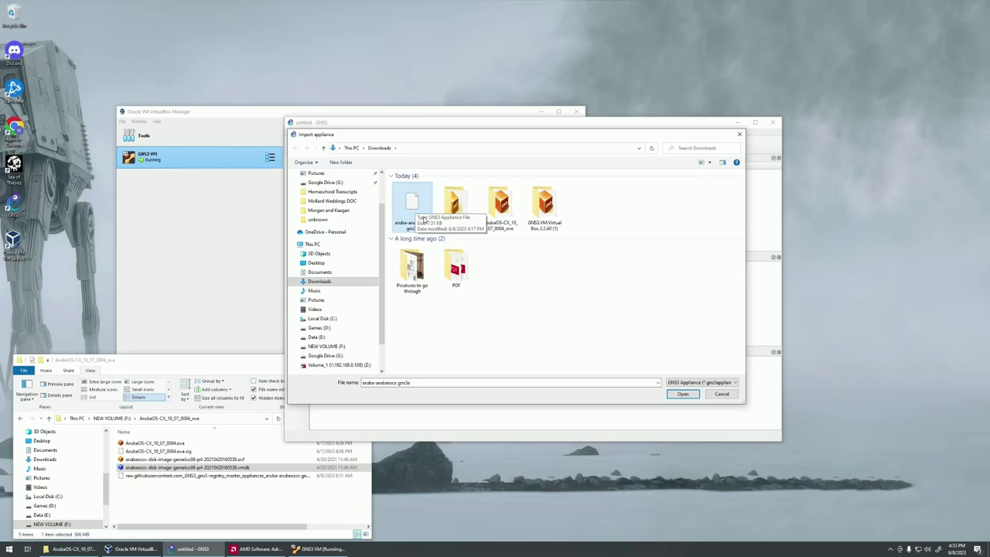
{"action": "left_click", "coordinate": [681, 393]}
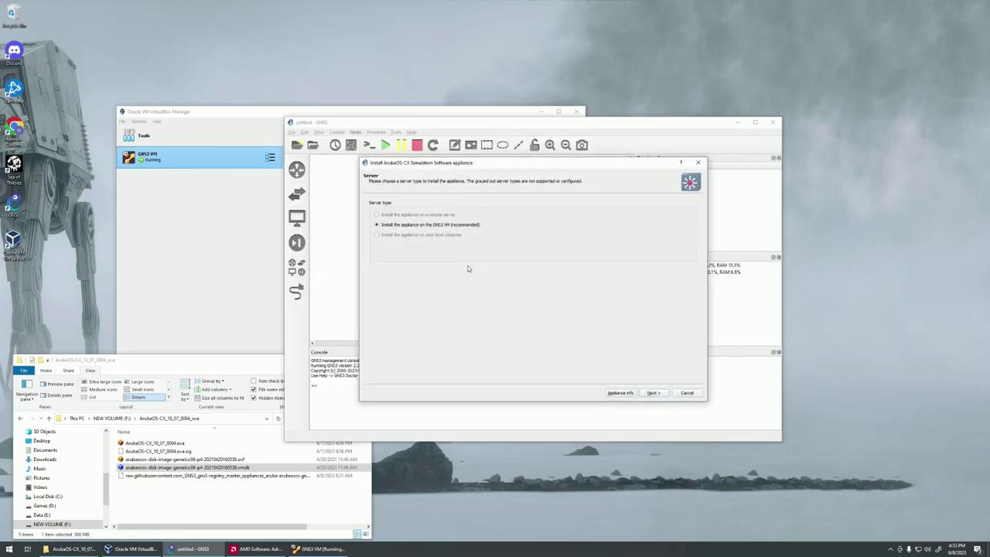
{"action": "left_click", "coordinate": [652, 393]}
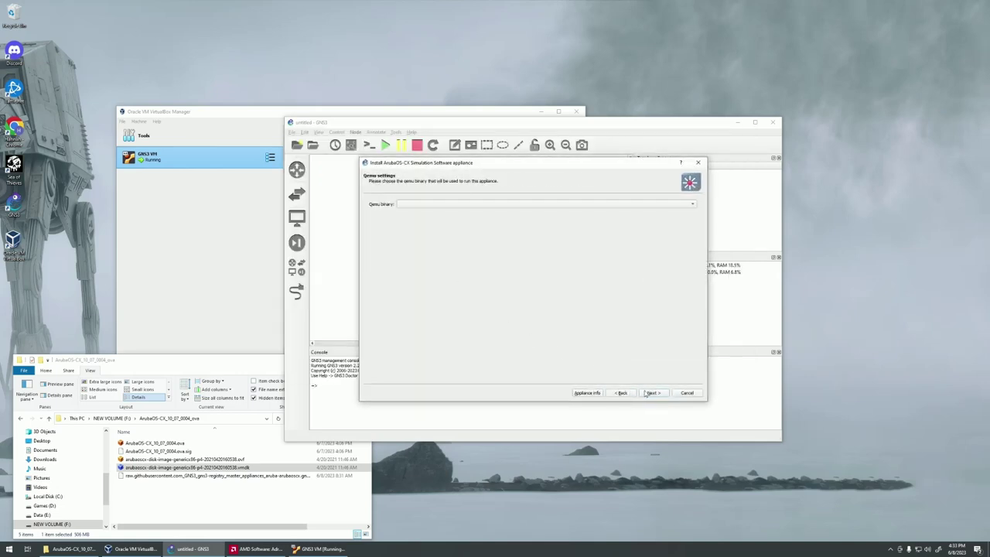
{"action": "left_click", "coordinate": [652, 393]}
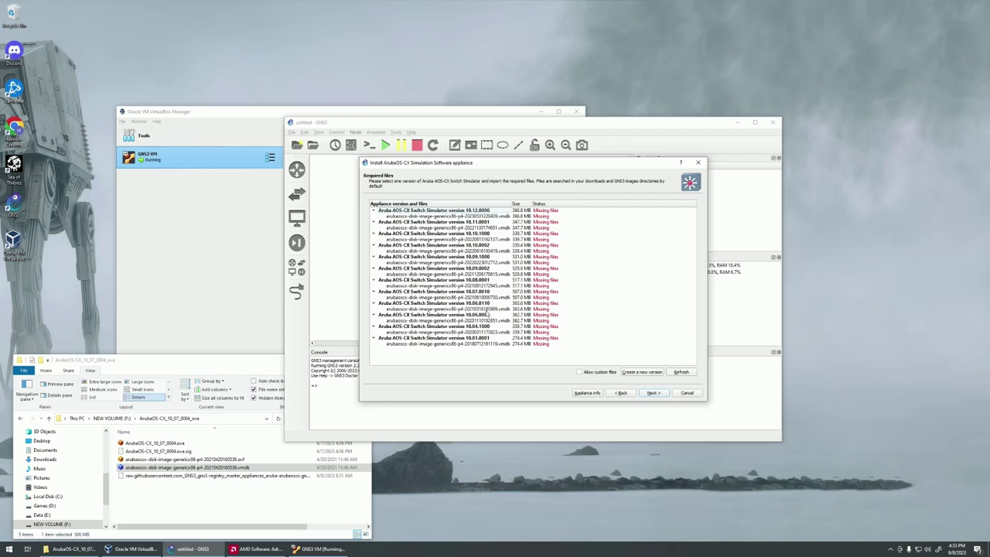
Create a new appliance version named 10.07.0004.
{"action": "left_click", "coordinate": [639, 374]}
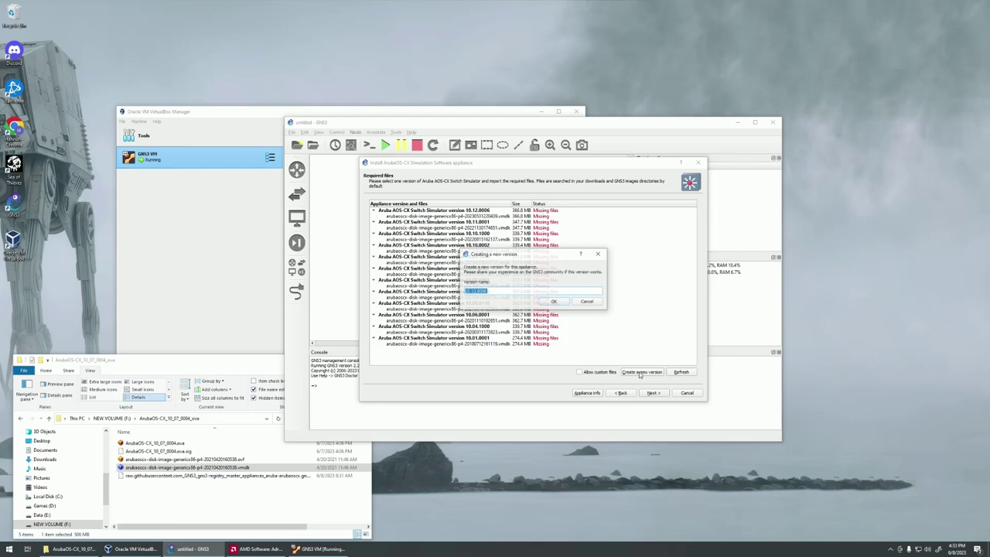
{"action": "left_click", "coordinate": [495, 290]}
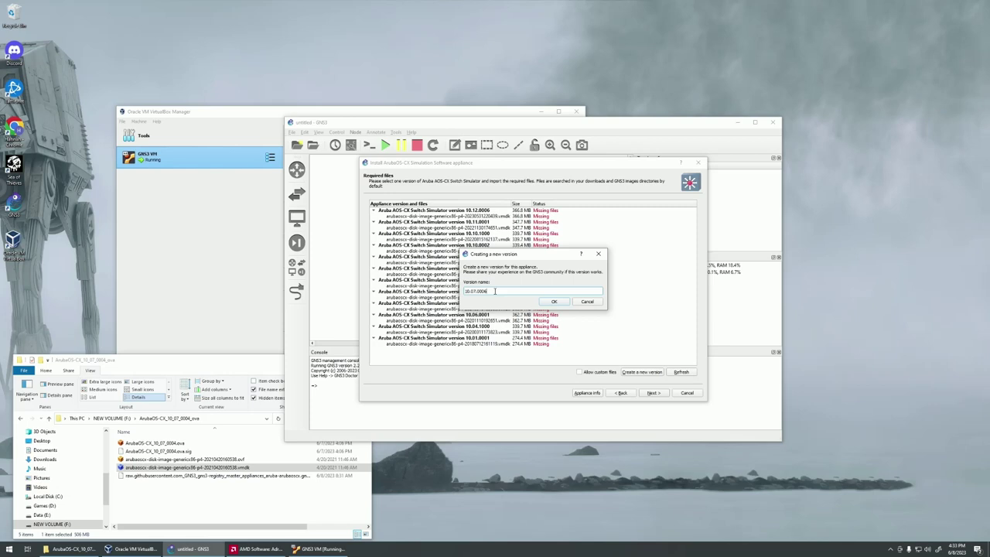
{"action": "left_click", "coordinate": [553, 300]}
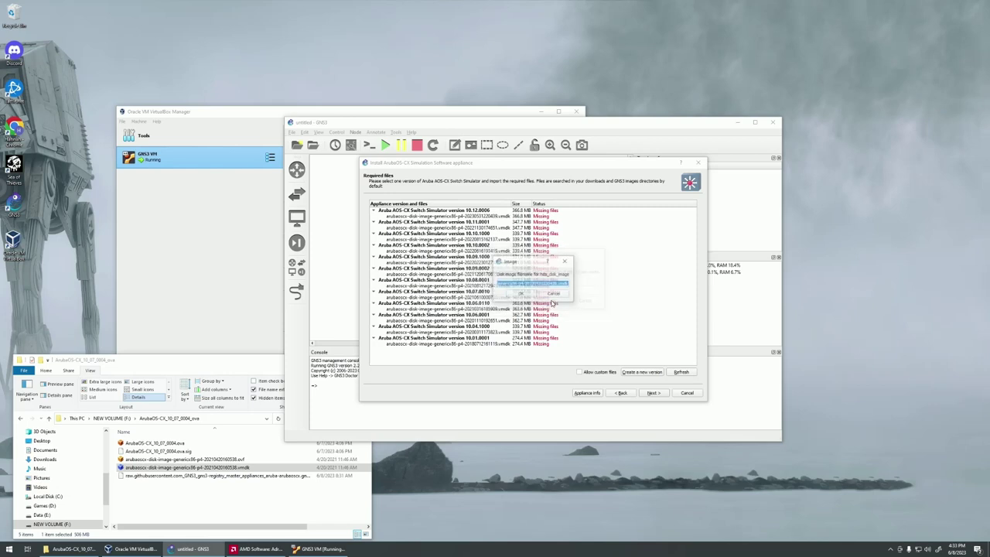
Set the version's disk image filename to the extracted vmdk's base name plus .vmdk.
{"action": "left_click", "coordinate": [555, 283]}
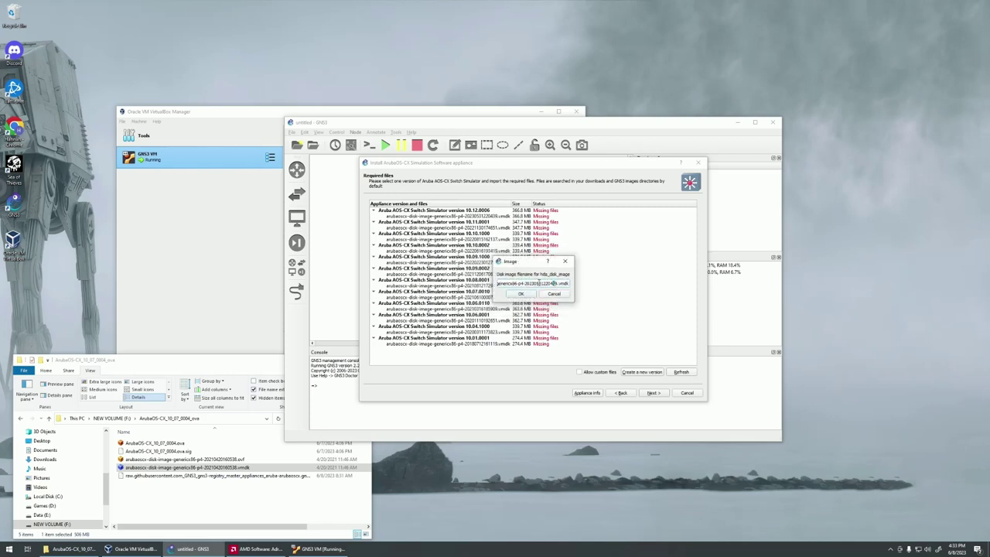
{"action": "key", "text": "shift+Home"}
{"action": "key", "text": "BackSpace"}
{"action": "left_click", "coordinate": [222, 469]}
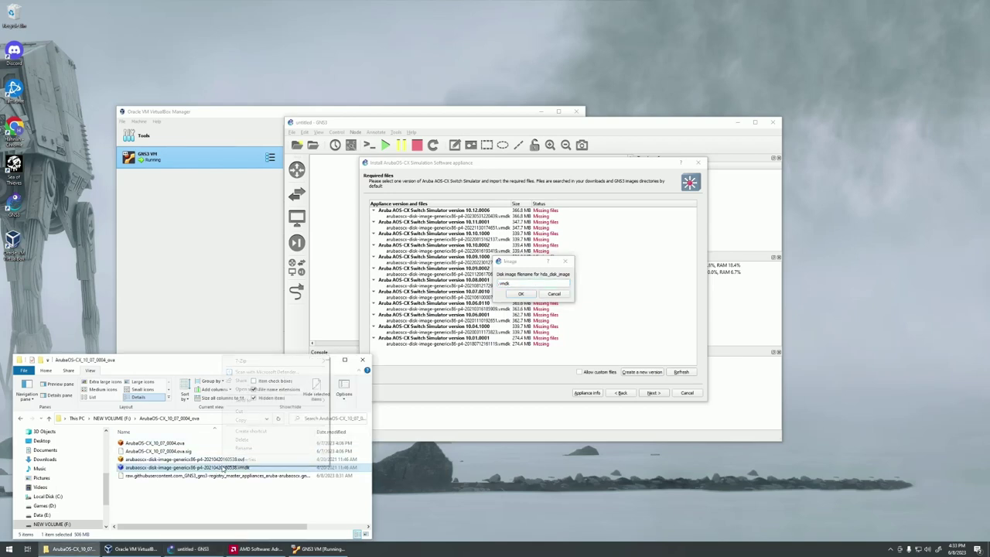
{"action": "right_click", "coordinate": [222, 469]}
{"action": "key", "text": "m"}
{"action": "key", "text": "Right"}
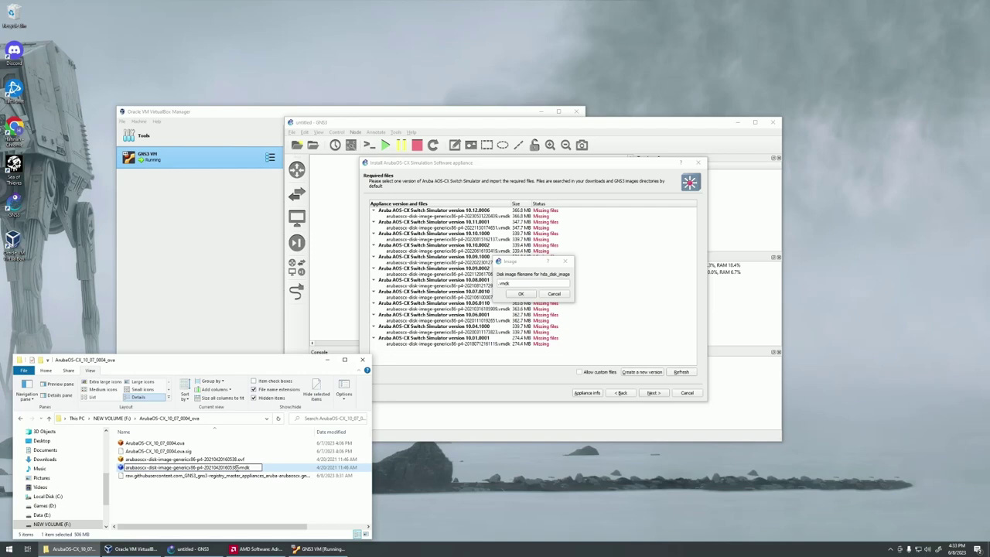
{"action": "key", "text": "ctrl+shift+Left"}
{"action": "key", "text": "ctrl+shift+Left"}
{"action": "key", "text": "ctrl+shift+Left"}
{"action": "key", "text": "ctrl+shift+Left"}
{"action": "key", "text": "ctrl+shift+Left"}
{"action": "key", "text": "ctrl+shift+Left"}
{"action": "key", "text": "ctrl+c"}
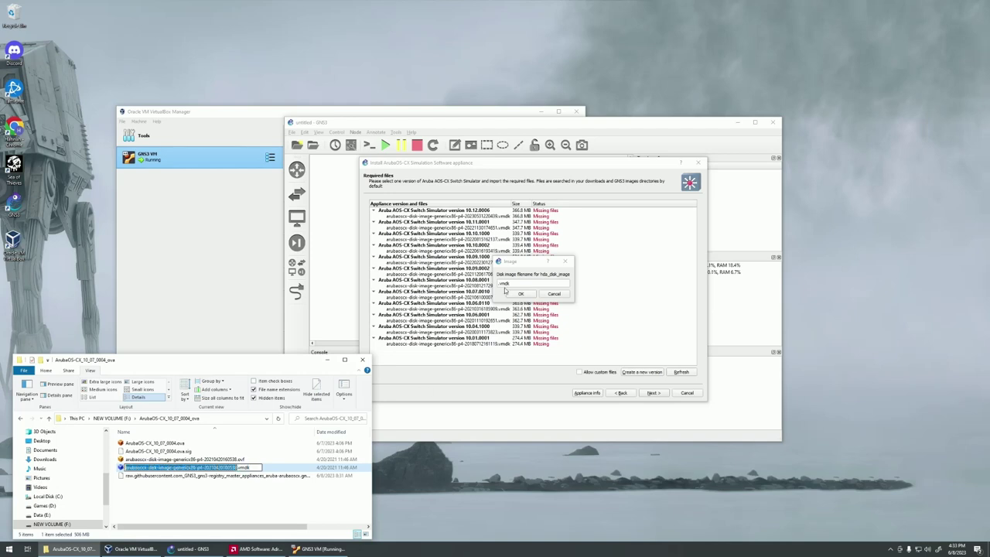
{"action": "left_click", "coordinate": [499, 283]}
{"action": "key", "text": "ctrl+v"}
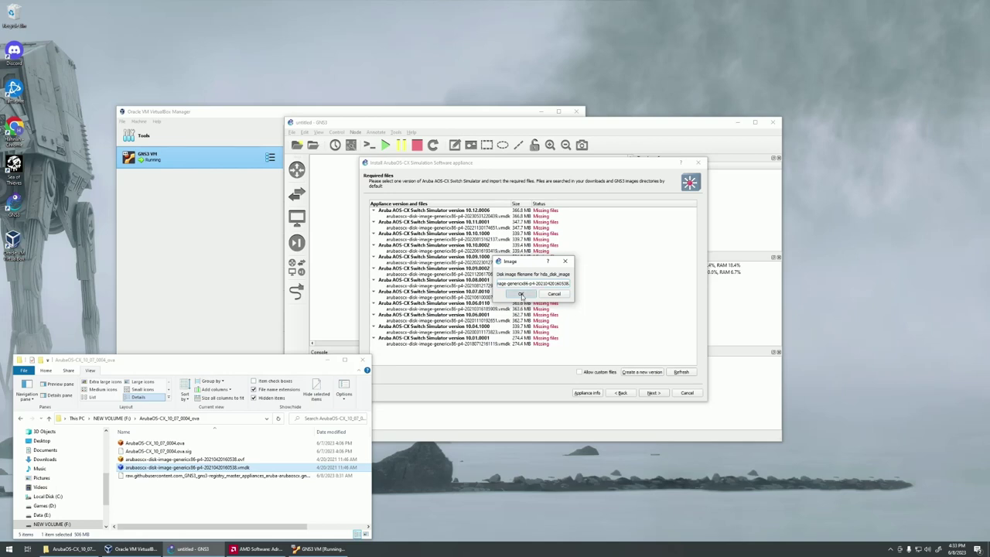
{"action": "left_click", "coordinate": [520, 294]}
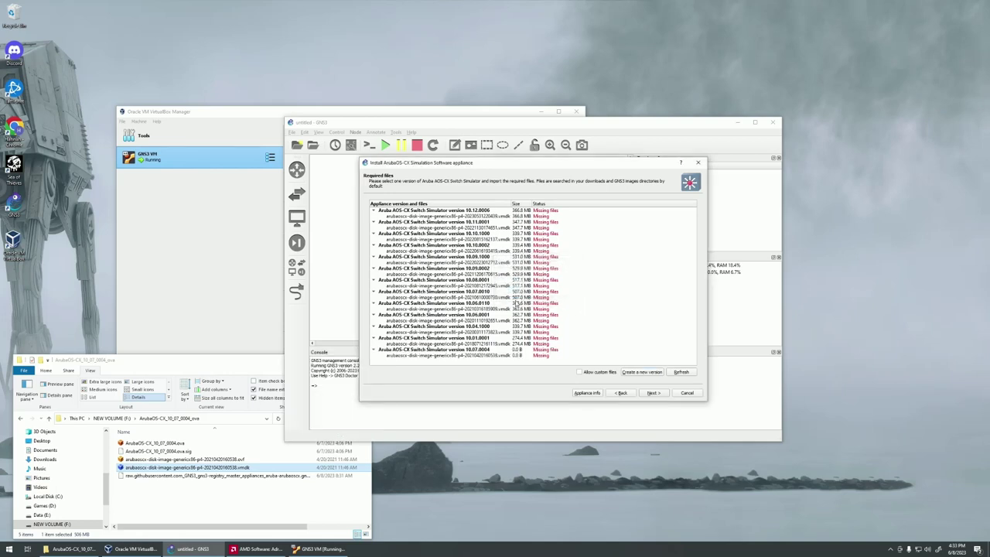
Import the 10.07.0004 .vmdk disk image from the Downloads > Aruba folder.
{"action": "left_click", "coordinate": [486, 357]}
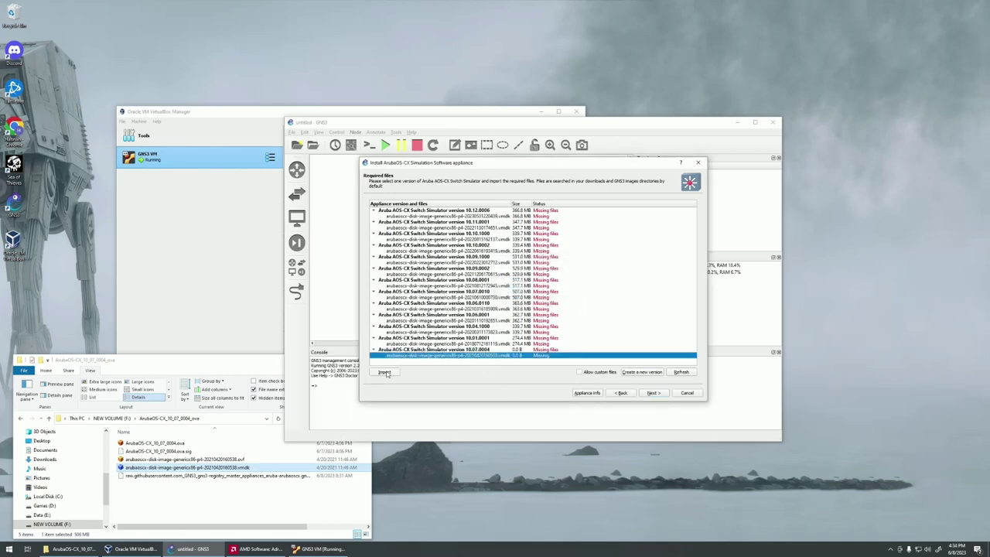
{"action": "left_click", "coordinate": [384, 372]}
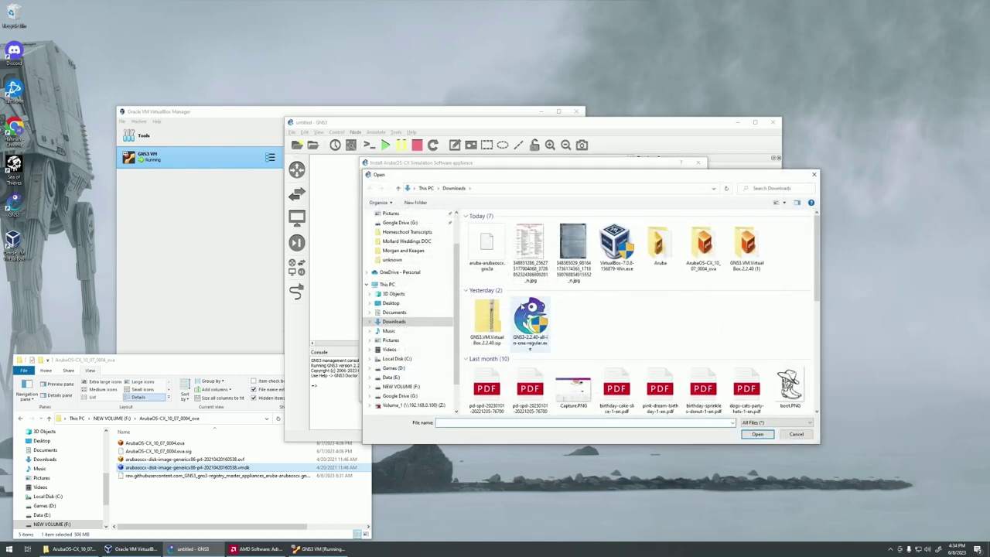
{"action": "double_click", "coordinate": [660, 244]}
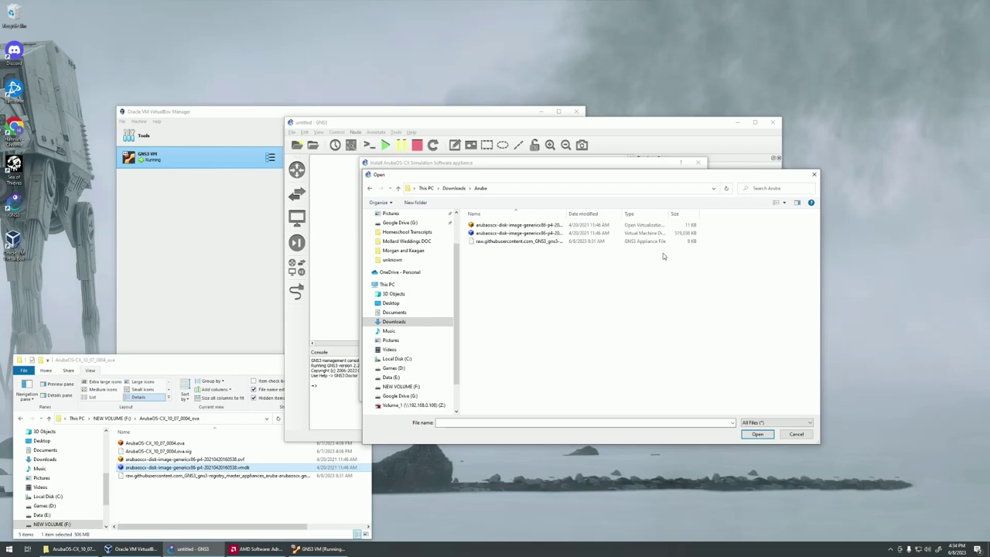
{"action": "left_click_drag", "start_coordinate": [563, 216], "coordinate": [647, 215]}
{"action": "left_click", "coordinate": [600, 235]}
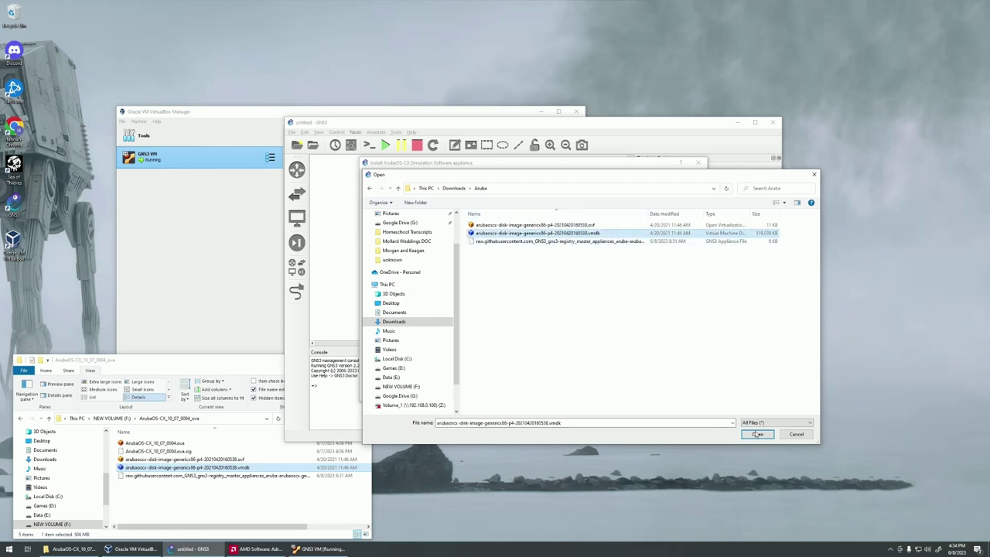
{"action": "left_click", "coordinate": [757, 434]}
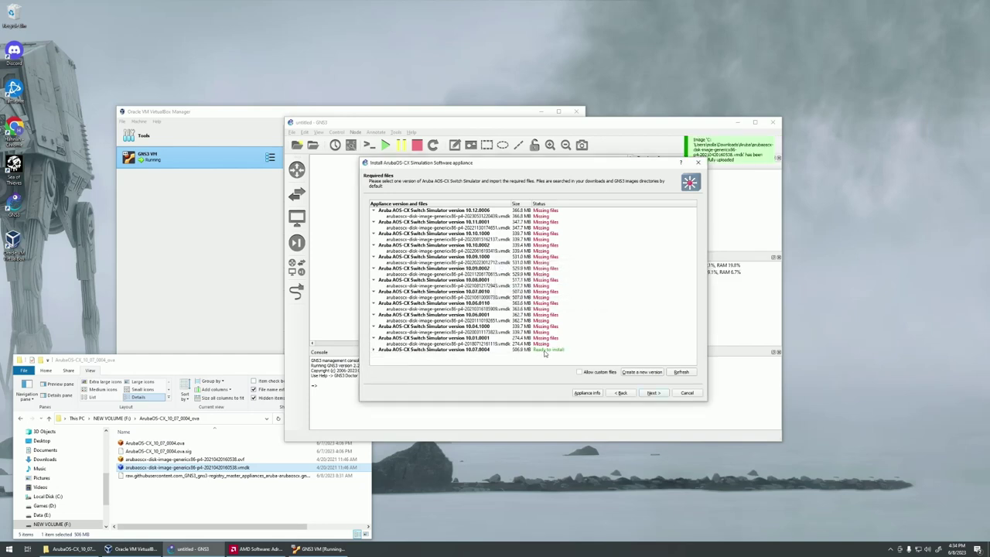
Install appliance version 10.07.0004, finish the wizard and dismiss the notice.
{"action": "left_click", "coordinate": [542, 351]}
{"action": "left_click", "coordinate": [374, 349]}
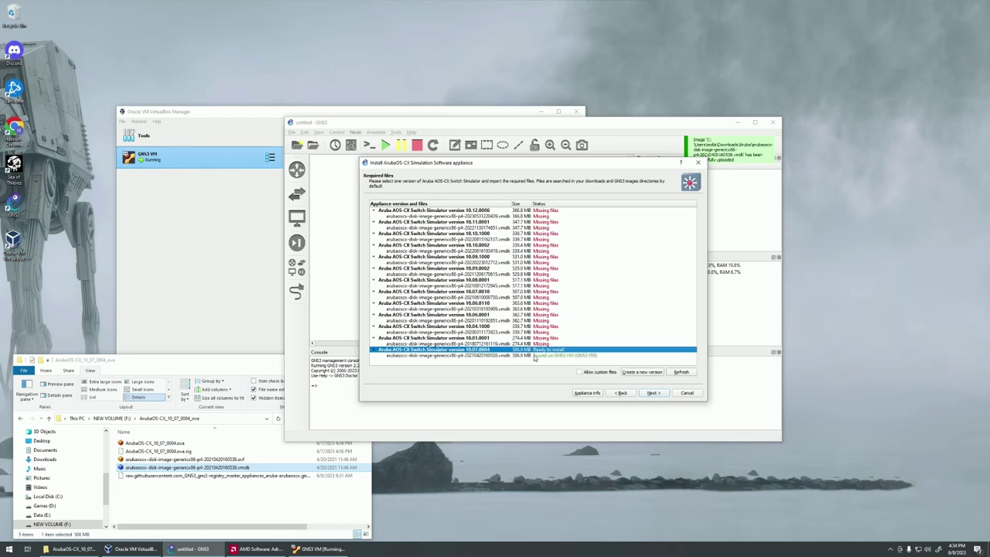
{"action": "left_click", "coordinate": [550, 357]}
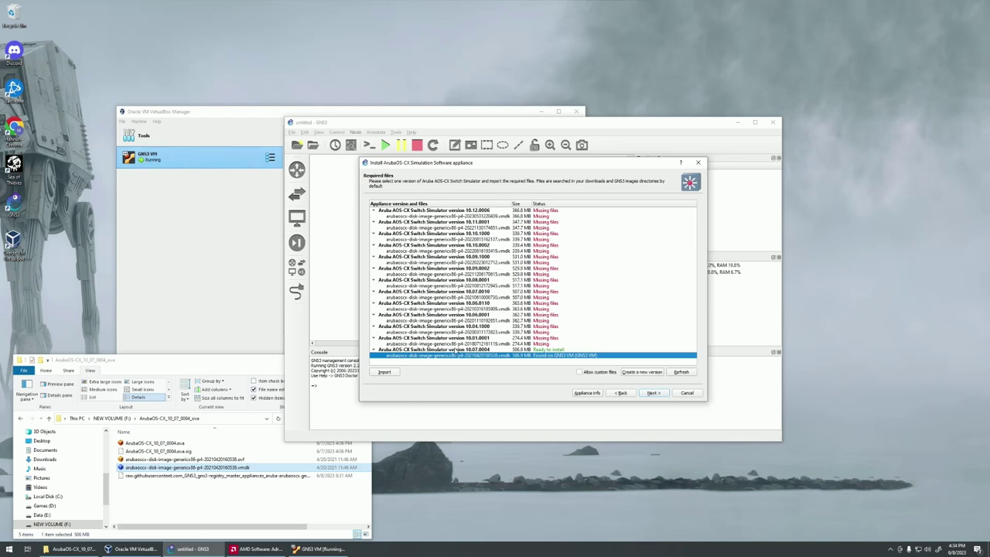
{"action": "left_click", "coordinate": [652, 395]}
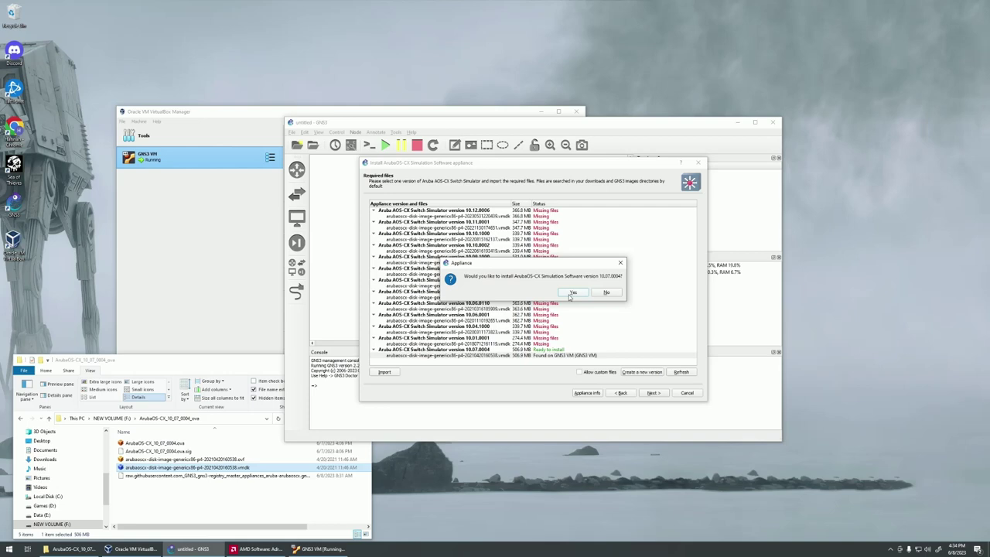
{"action": "left_click", "coordinate": [572, 292]}
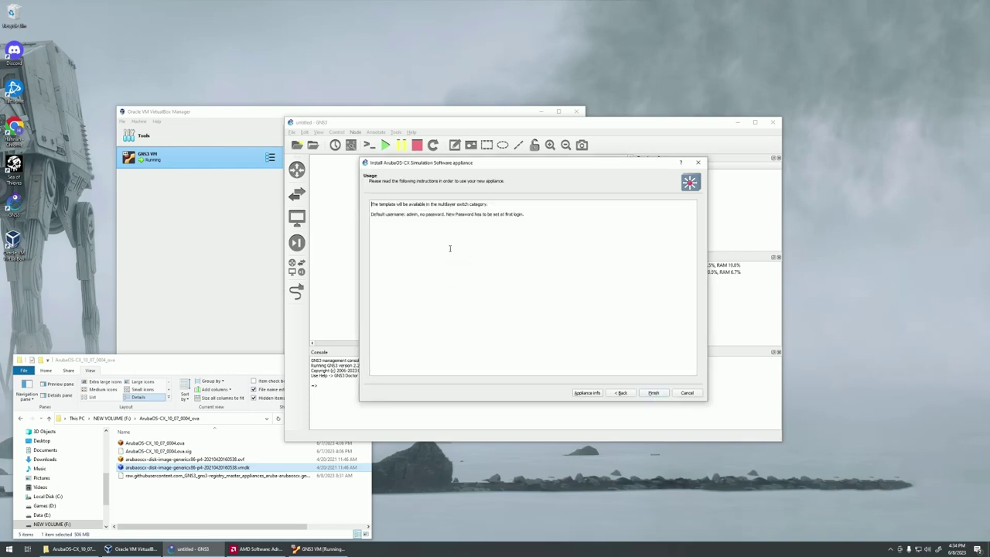
{"action": "left_click", "coordinate": [653, 393]}
{"action": "left_click", "coordinate": [612, 294]}
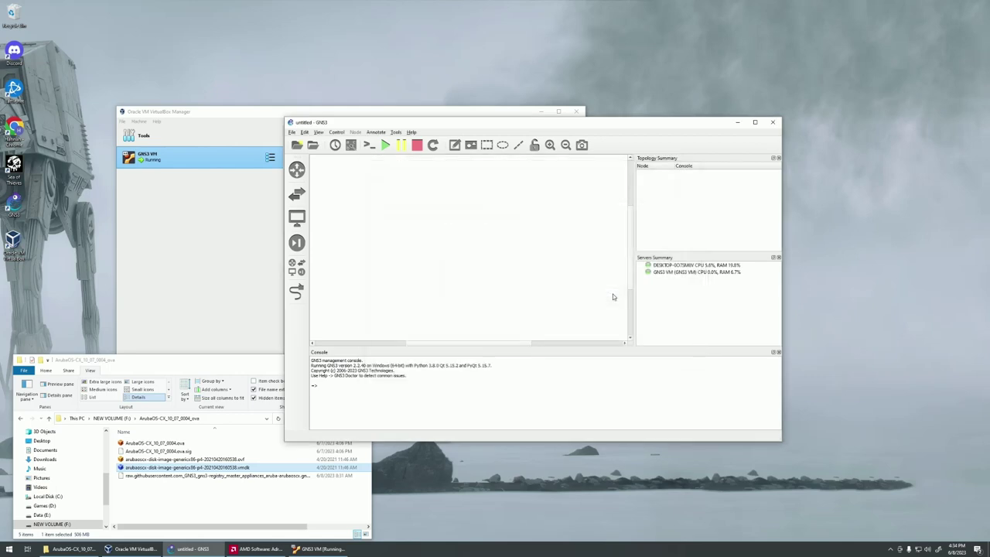
Drag the ArubaOS-CX Simulation Software switch template onto the canvas.
{"action": "left_click", "coordinate": [297, 193]}
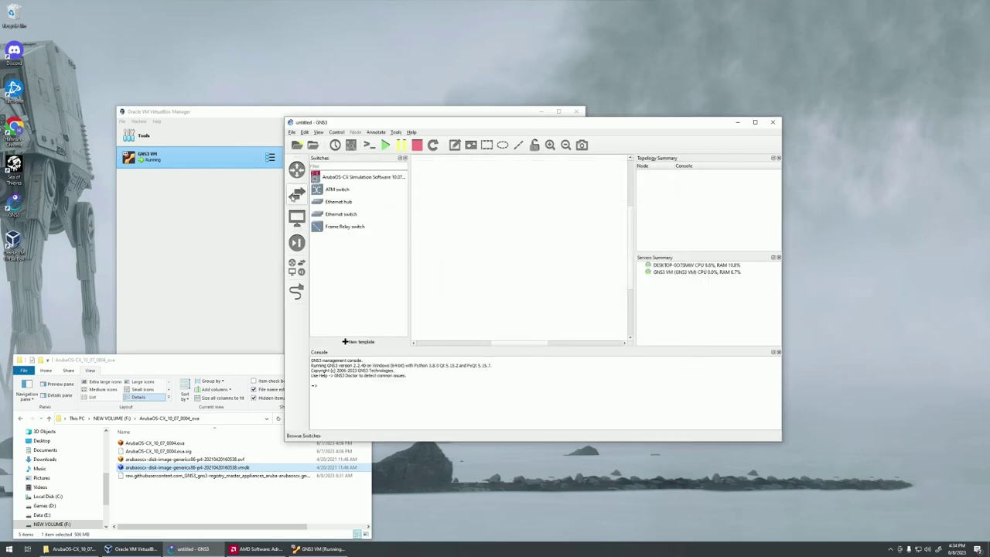
{"action": "left_click", "coordinate": [331, 177]}
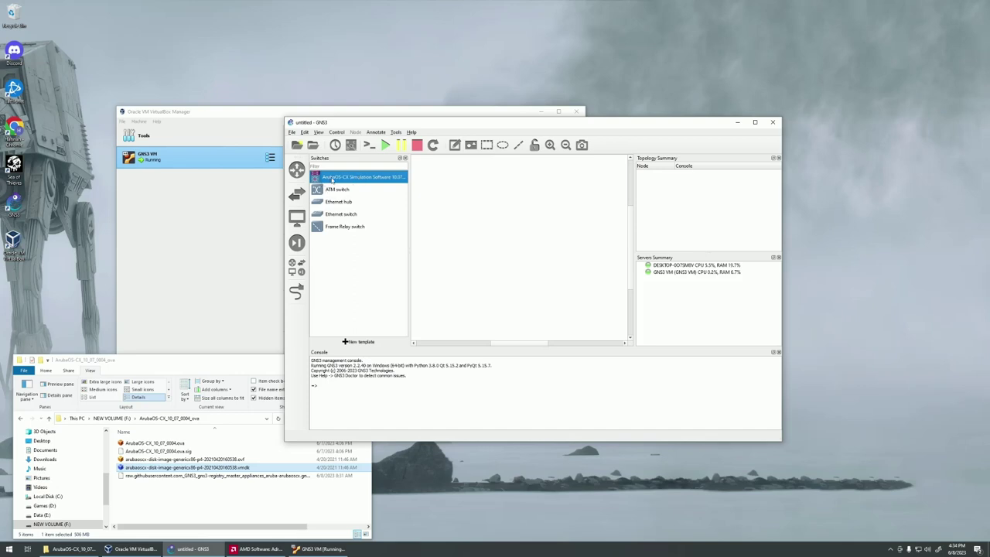
{"action": "left_click_drag", "start_coordinate": [331, 178], "coordinate": [467, 220]}
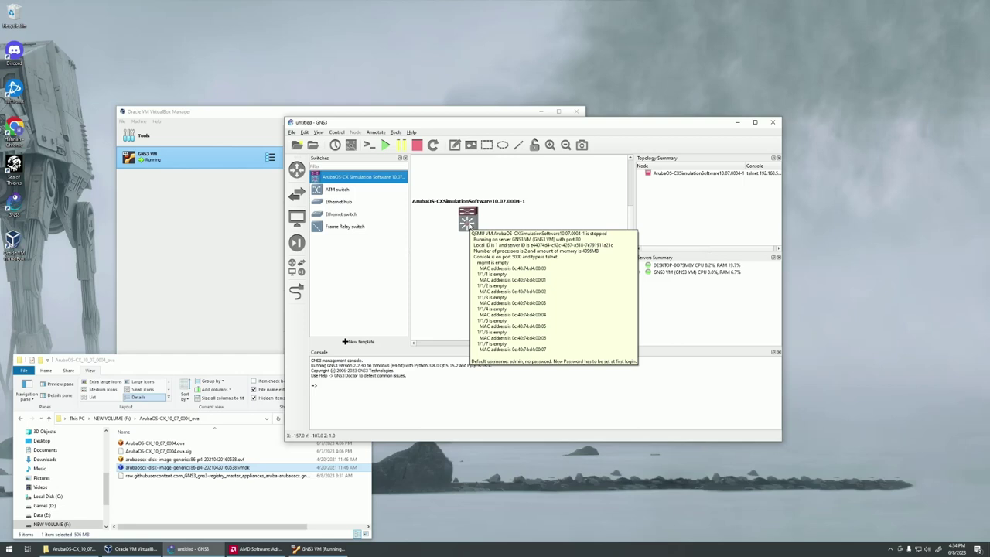
Start the switch node and open its console.
{"action": "right_click", "coordinate": [467, 225]}
{"action": "left_click", "coordinate": [476, 245]}
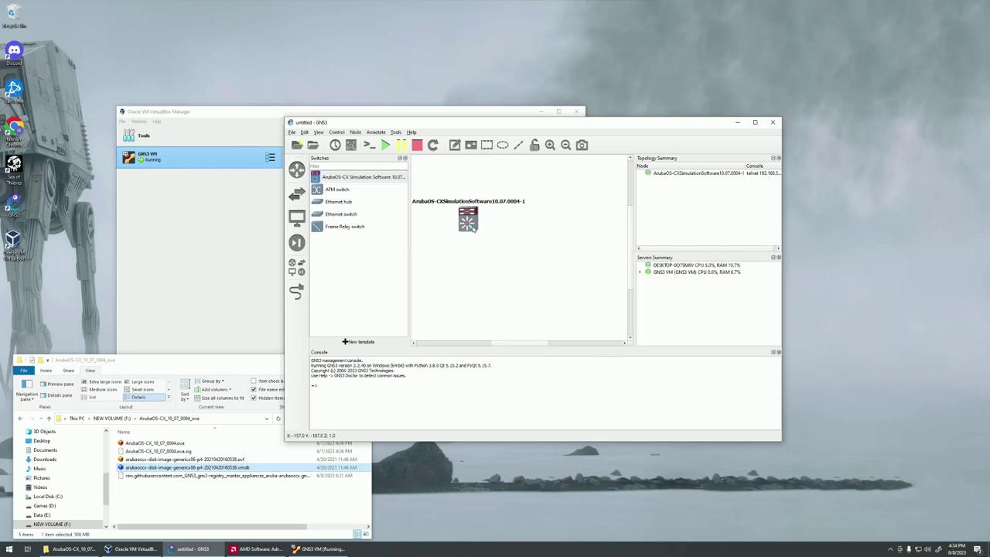
{"action": "right_click", "coordinate": [472, 224]}
{"action": "left_click", "coordinate": [493, 237]}
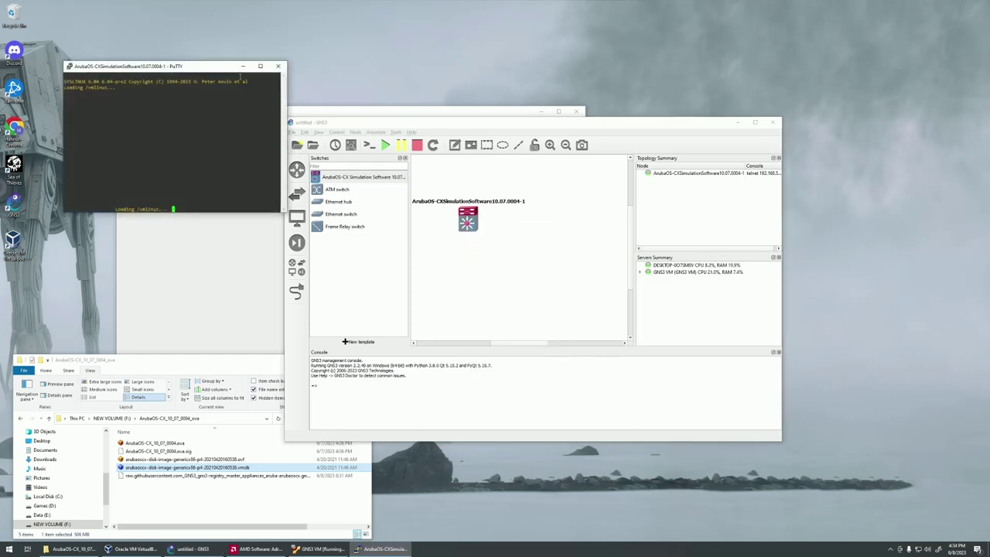
Log in to the booted switch console with username admin.
{"action": "left_click_drag", "start_coordinate": [232, 67], "coordinate": [475, 193]}
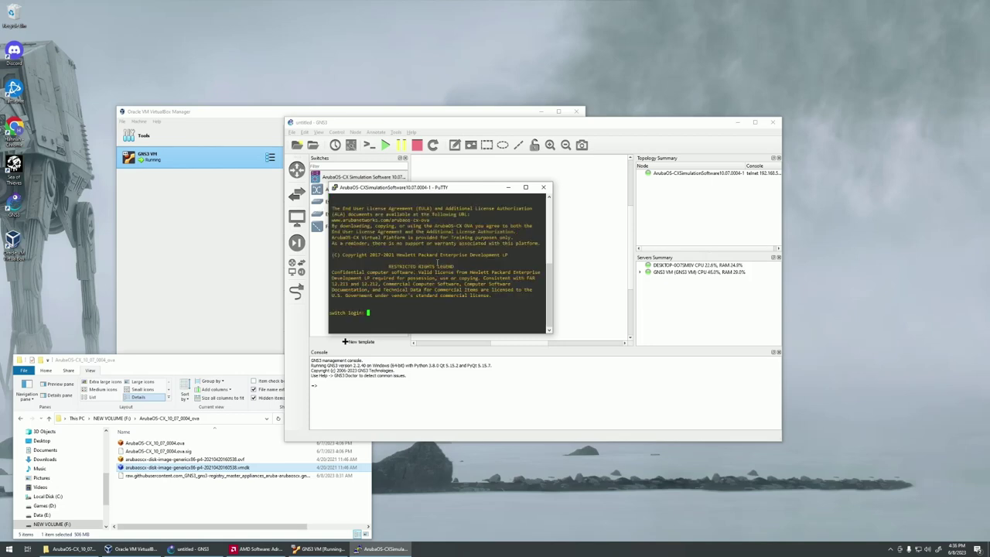
{"action": "type", "text": "admin"}
{"action": "key", "text": "Return"}
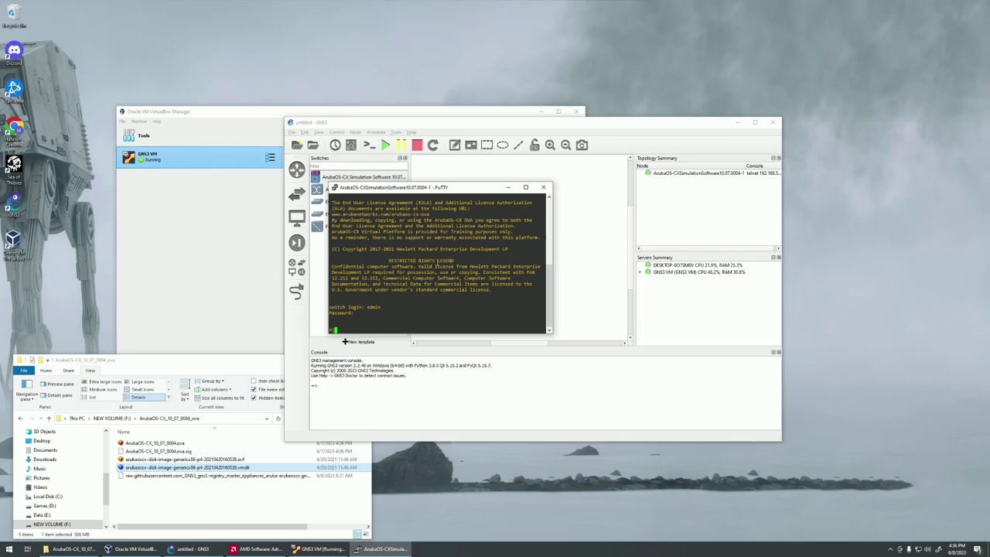
Set and confirm a new admin password to finish logging in.
{"action": "type", "text": "*****"}
{"action": "key", "text": "Return"}
{"action": "type", "text": "*****"}
{"action": "key", "text": "Return"}
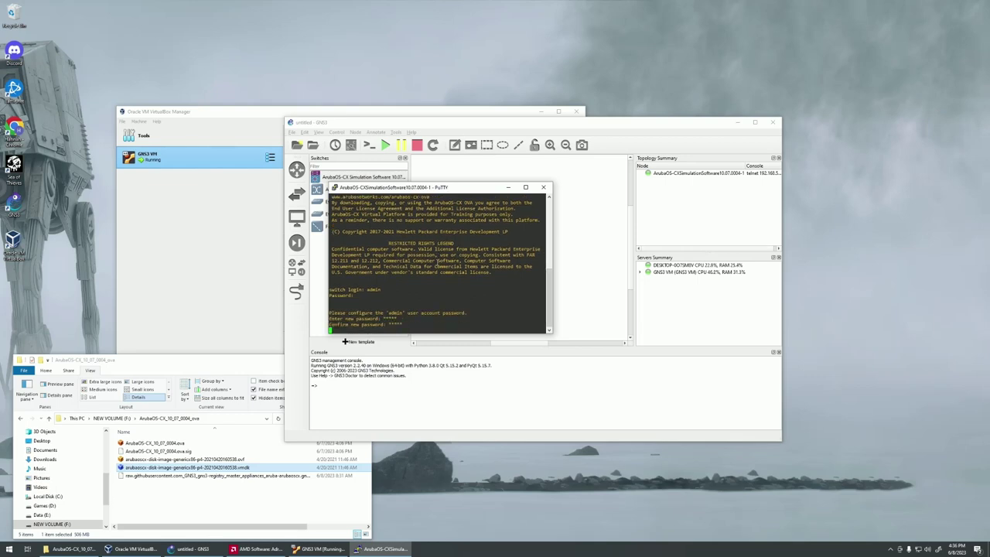
{"action": "key", "text": "Return"}
Display the running configuration with show run, paging through its output.
{"action": "type", "text": "show run"}
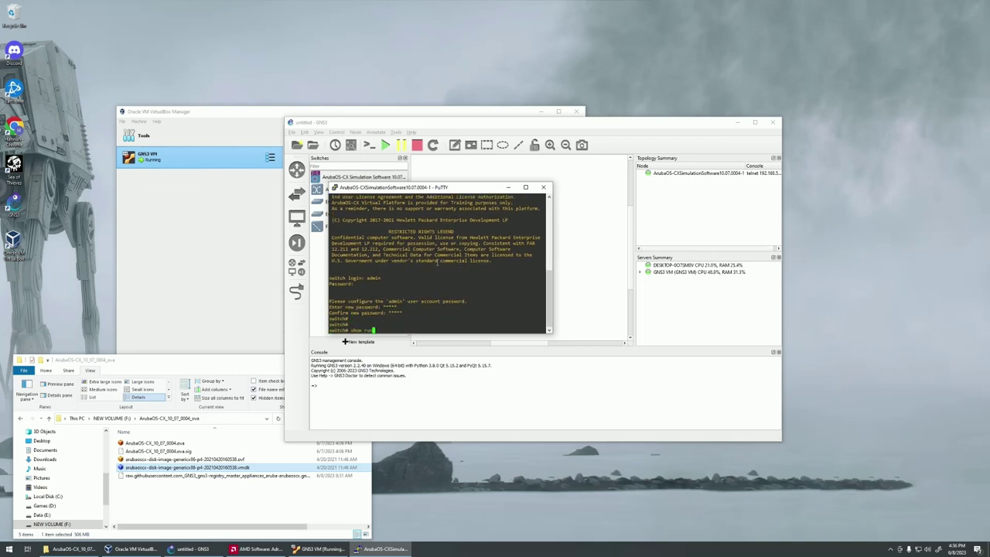
{"action": "key", "text": "Return"}
{"action": "key", "text": "space"}
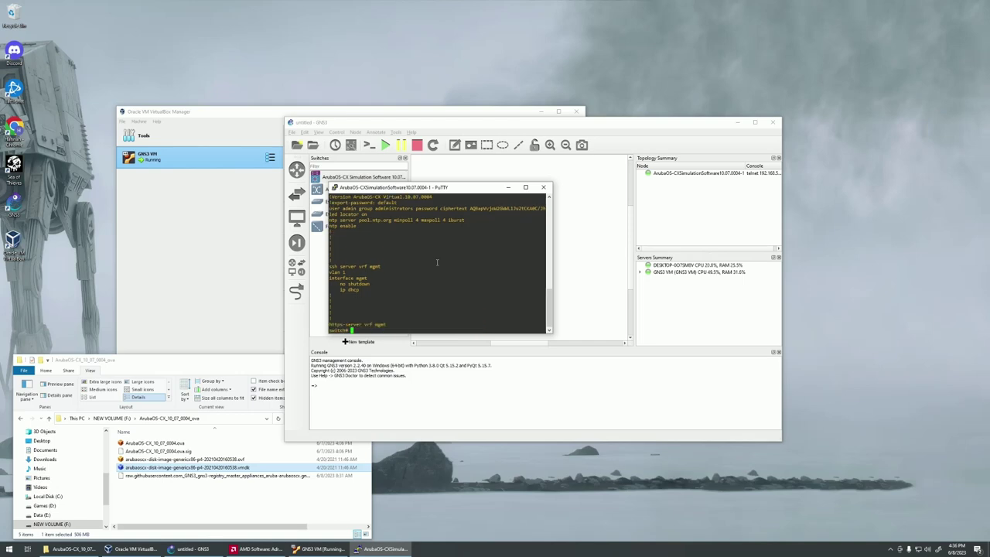